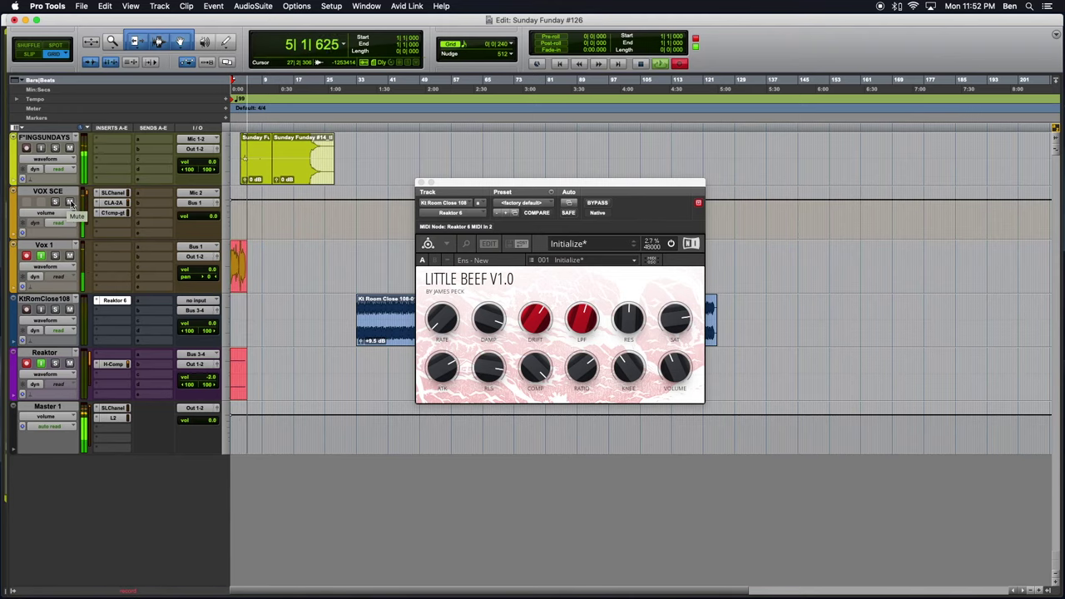
# Mute the VOX SCE track while the drums play through Little Beef.
pyautogui.click(70, 202)
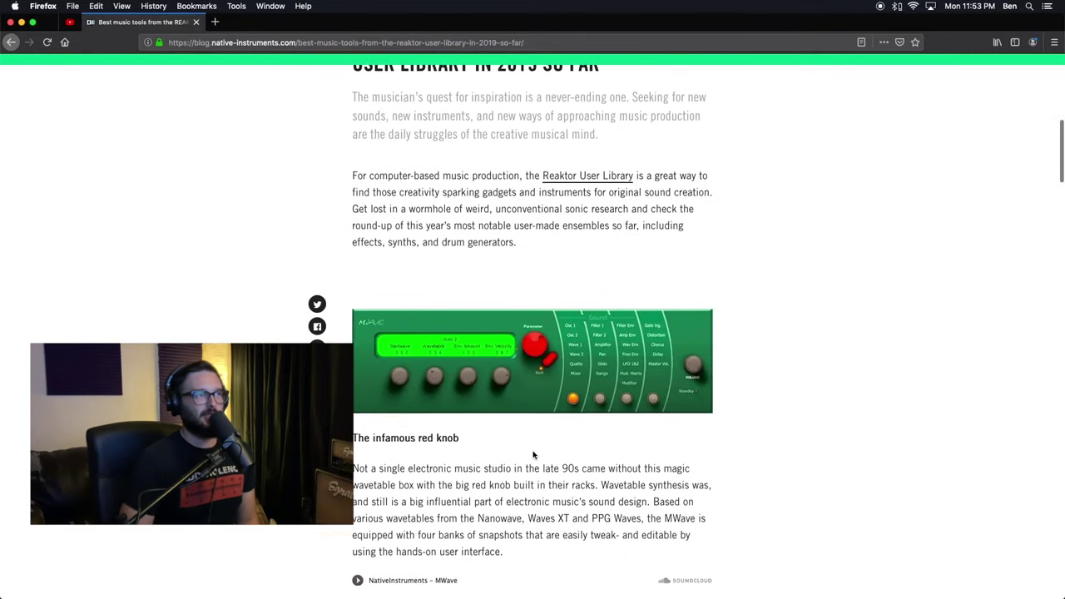
# Select the blog article's web address and scroll down toward the Little Beef section.
pyautogui.scroll(3, 533, 455)
pyautogui.scroll(5, 533, 455)
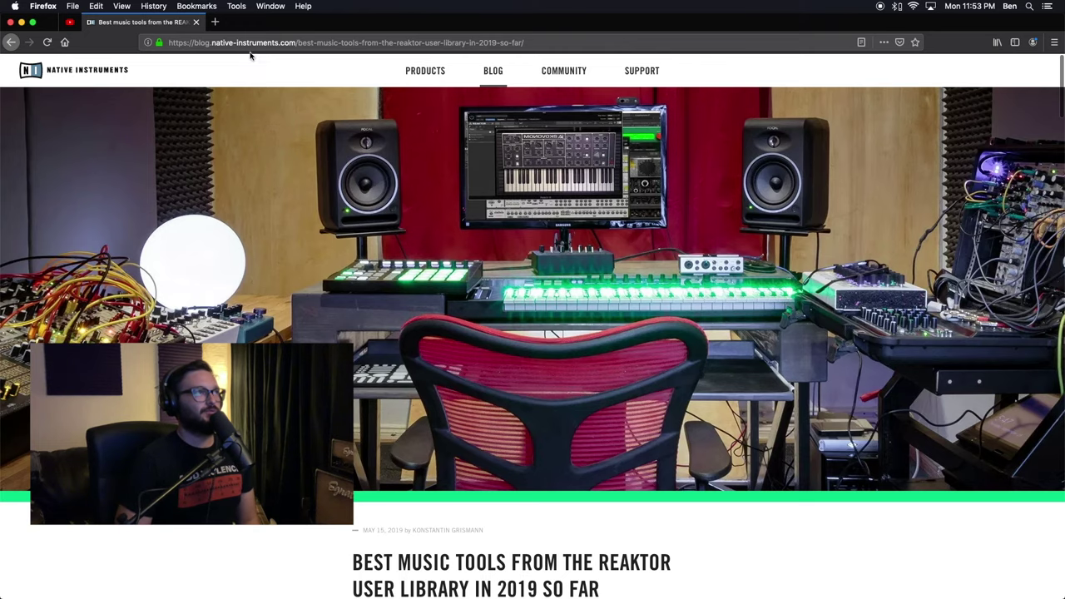
pyautogui.click(248, 41)
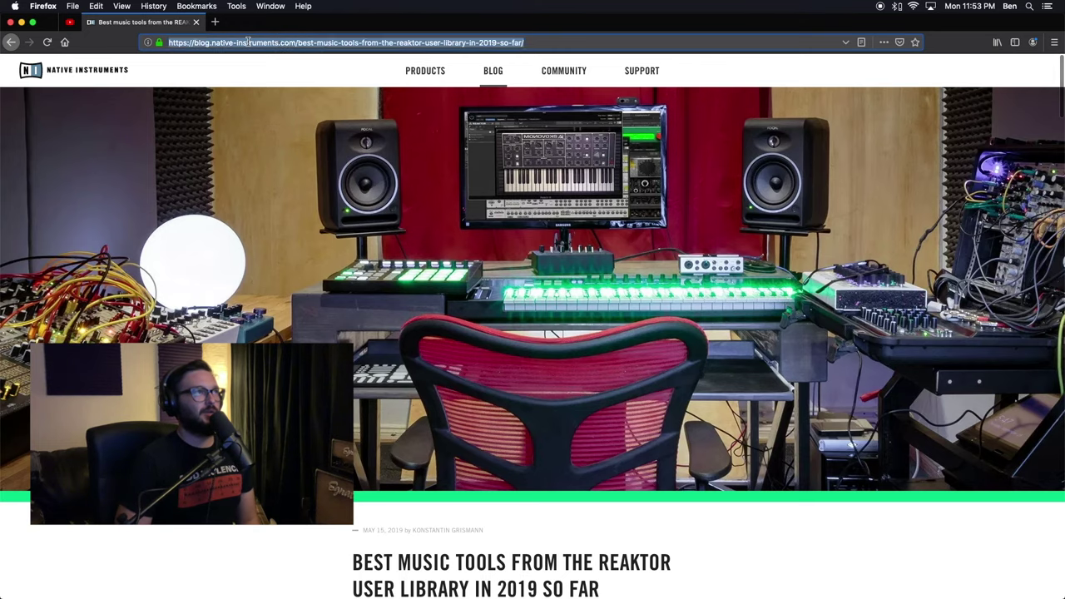
pyautogui.scroll(-8, 340, 317)
pyautogui.scroll(5, 340, 317)
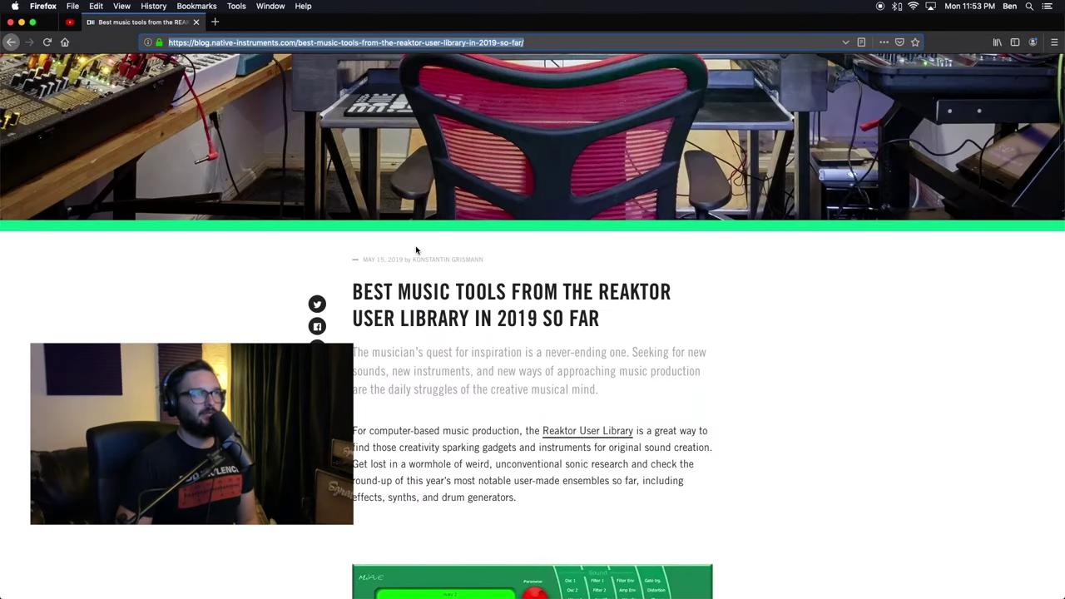
pyautogui.scroll(-15, 416, 247)
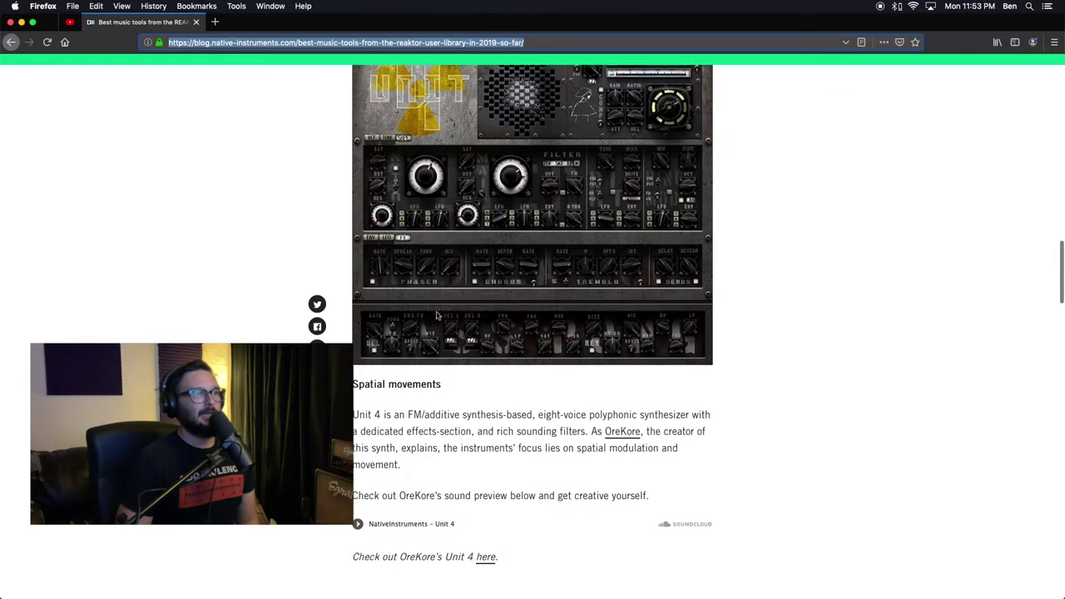
pyautogui.scroll(-5, 436, 314)
pyautogui.scroll(7, 436, 315)
pyautogui.scroll(-4, 436, 313)
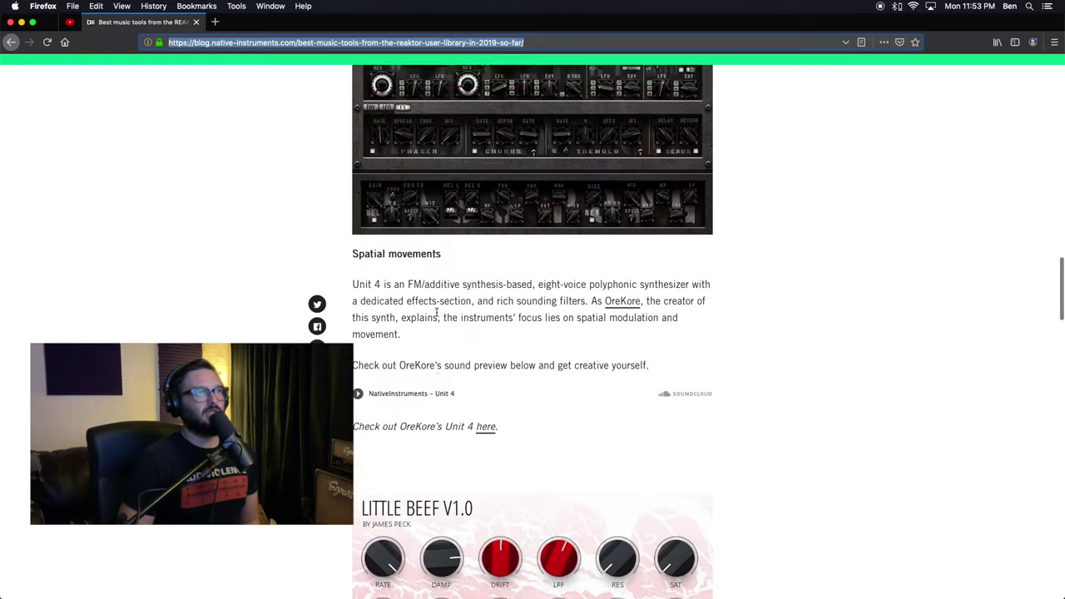
pyautogui.scroll(10, 436, 313)
pyautogui.scroll(-9, 436, 314)
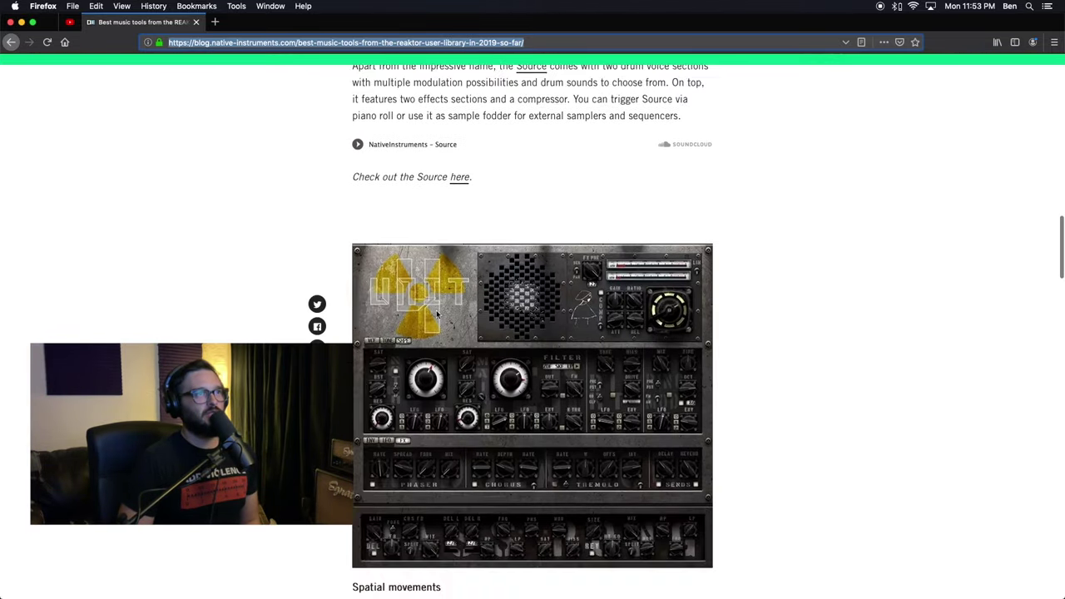
pyautogui.scroll(-9, 436, 314)
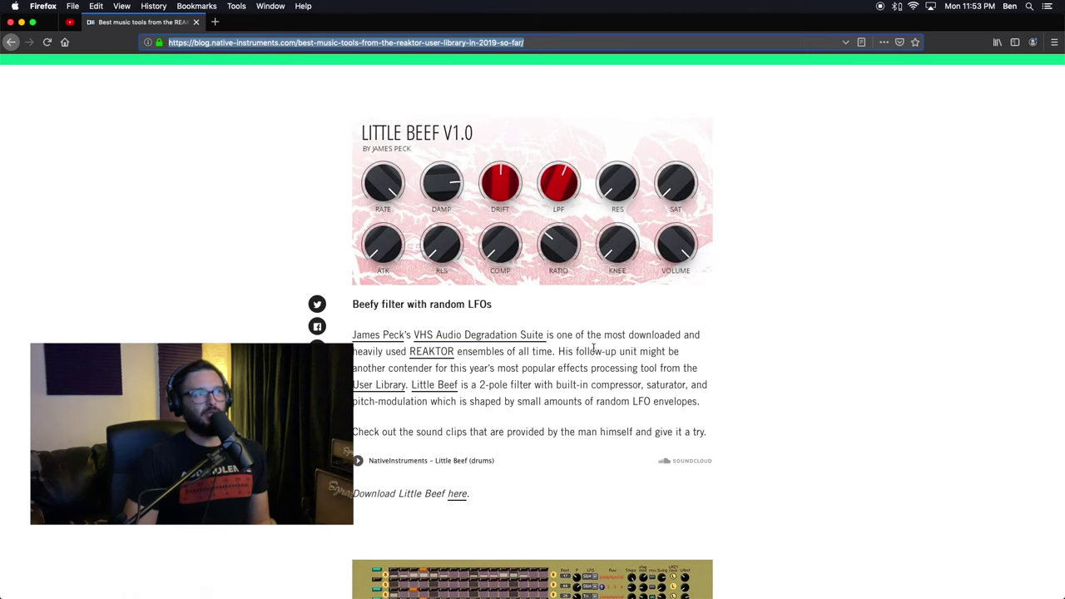
# Glance at the Pro Tools session, then return to the article's Little Beef download entry.
pyautogui.press('super+Tab')
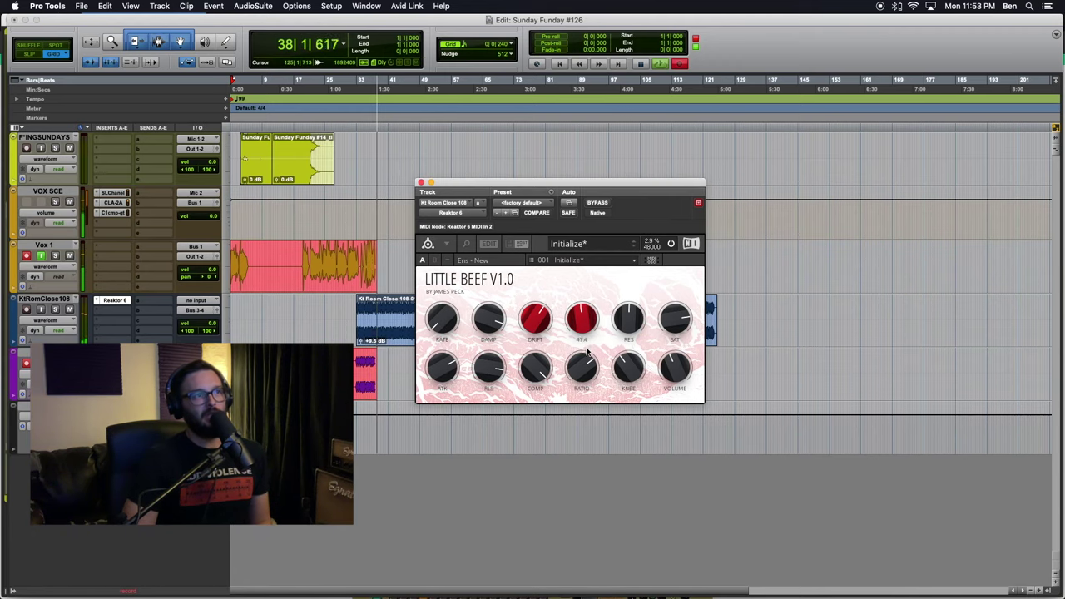
pyautogui.press('super+Tab')
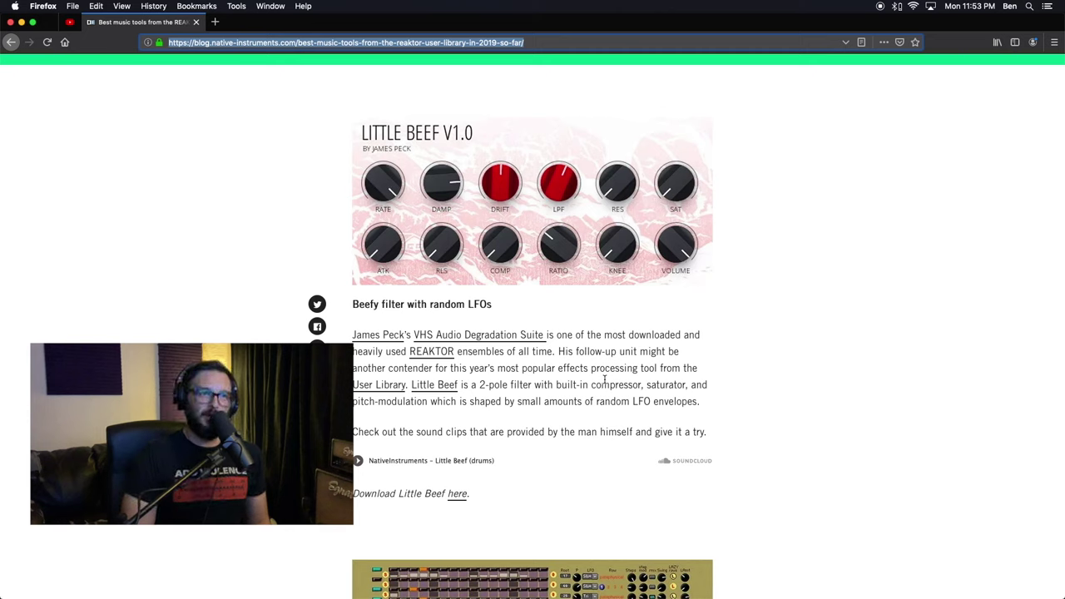
pyautogui.press('super+Tab')
pyautogui.press('super+Tab')
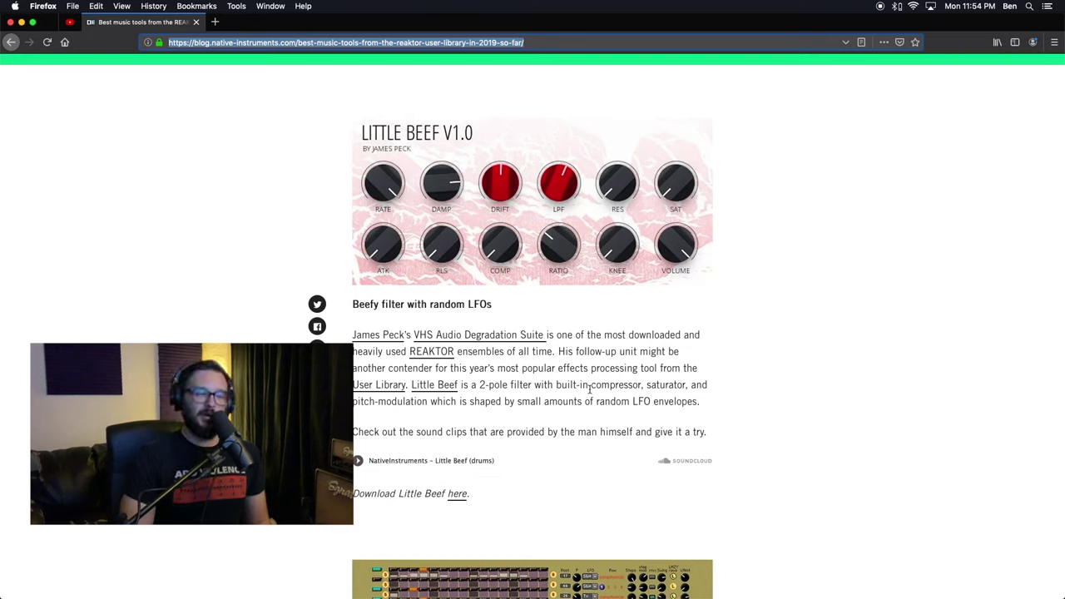
pyautogui.moveTo(390, 431); pyautogui.dragTo(505, 431)
pyautogui.click(537, 429)
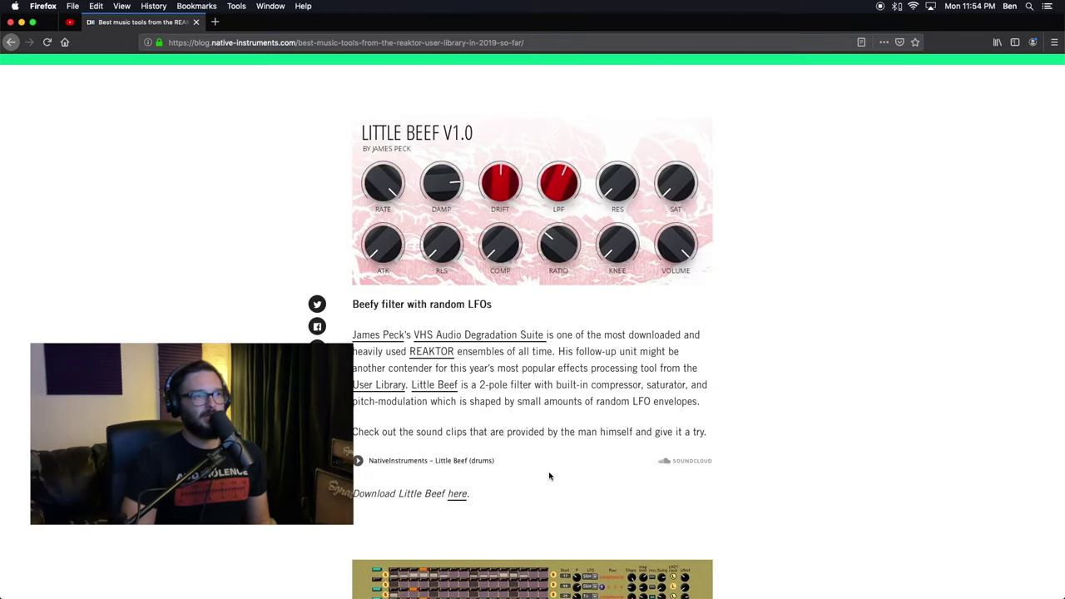
pyautogui.scroll(-1, 549, 476)
# Open the Little Beef download page in a new tab and look over its entry.
pyautogui.keyDown('super'); pyautogui.click(458, 485); pyautogui.keyUp('super')
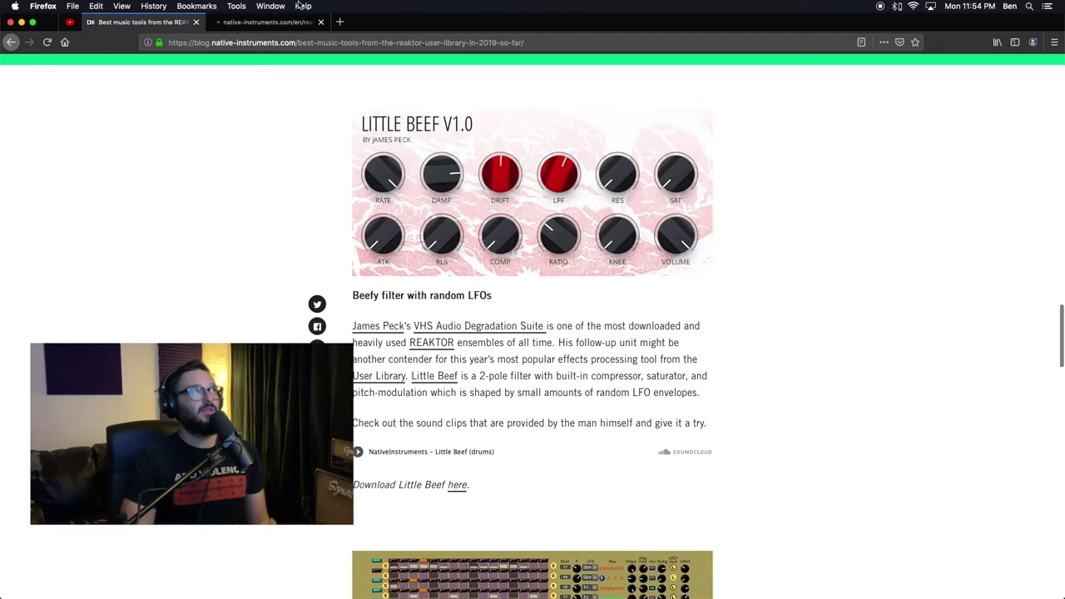
pyautogui.click(256, 23)
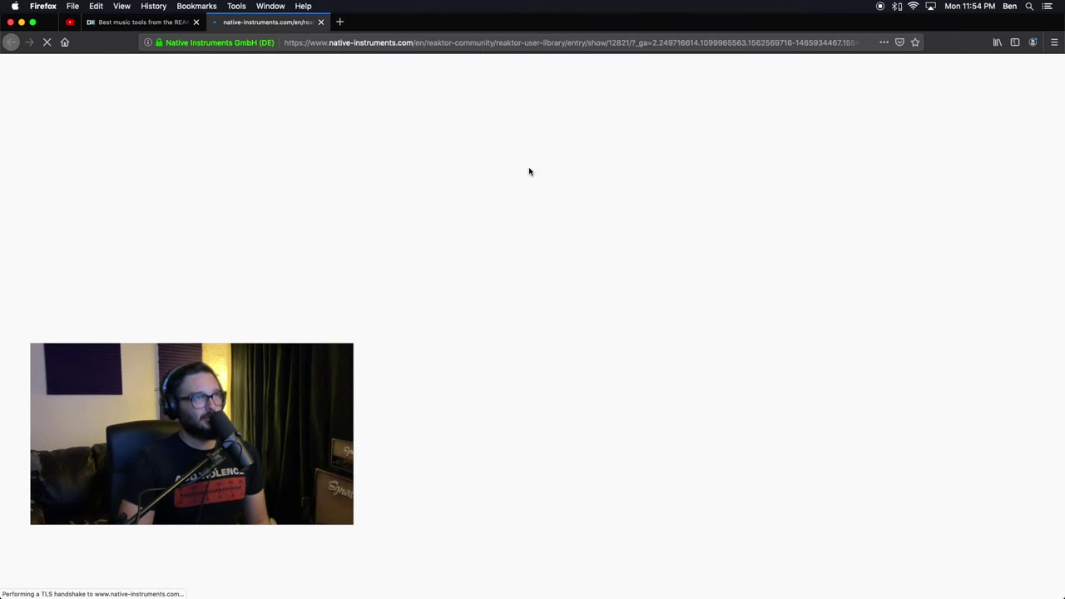
pyautogui.scroll(-1, 482, 138)
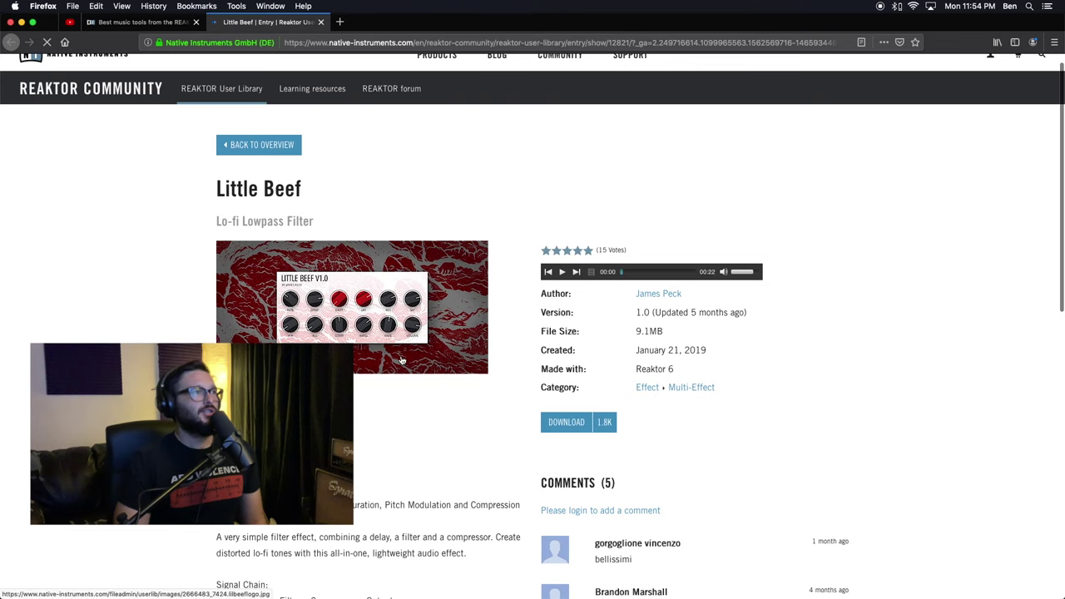
pyautogui.scroll(-3, 401, 360)
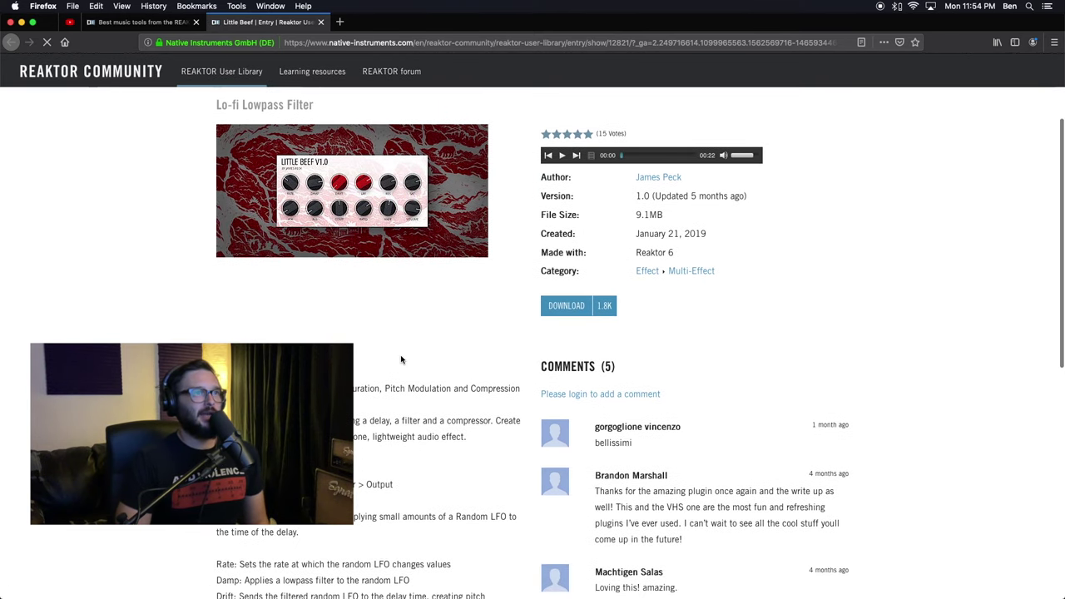
pyautogui.scroll(3, 401, 359)
# Browse the author's library listing of 6 uploads, including Little Beef and Deep Water.
pyautogui.keyDown('super'); pyautogui.click(657, 310); pyautogui.keyUp('super')
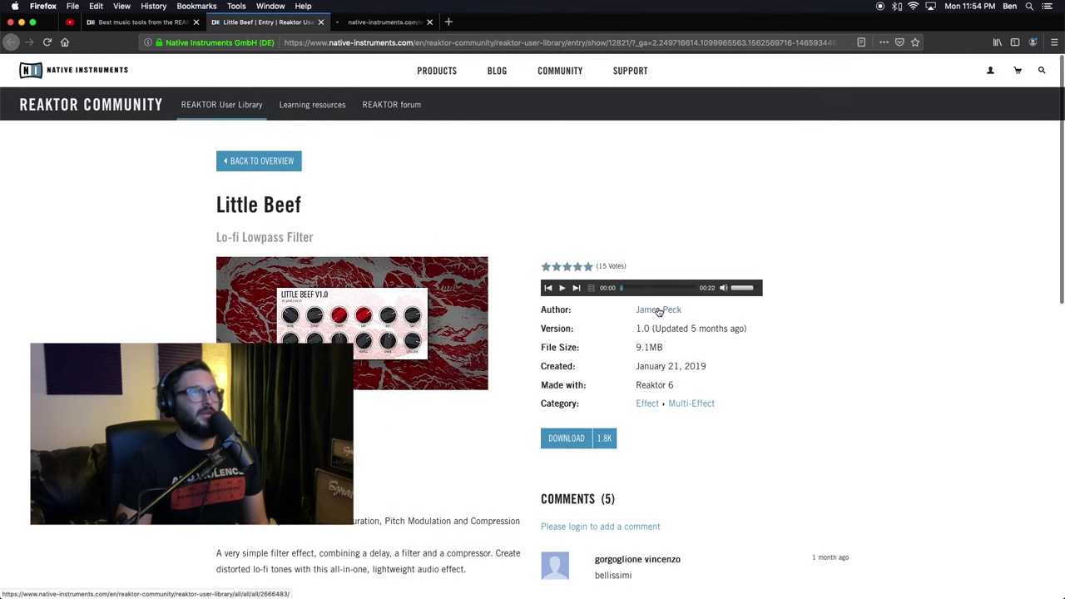
pyautogui.click(389, 16)
pyautogui.scroll(-1, 575, 328)
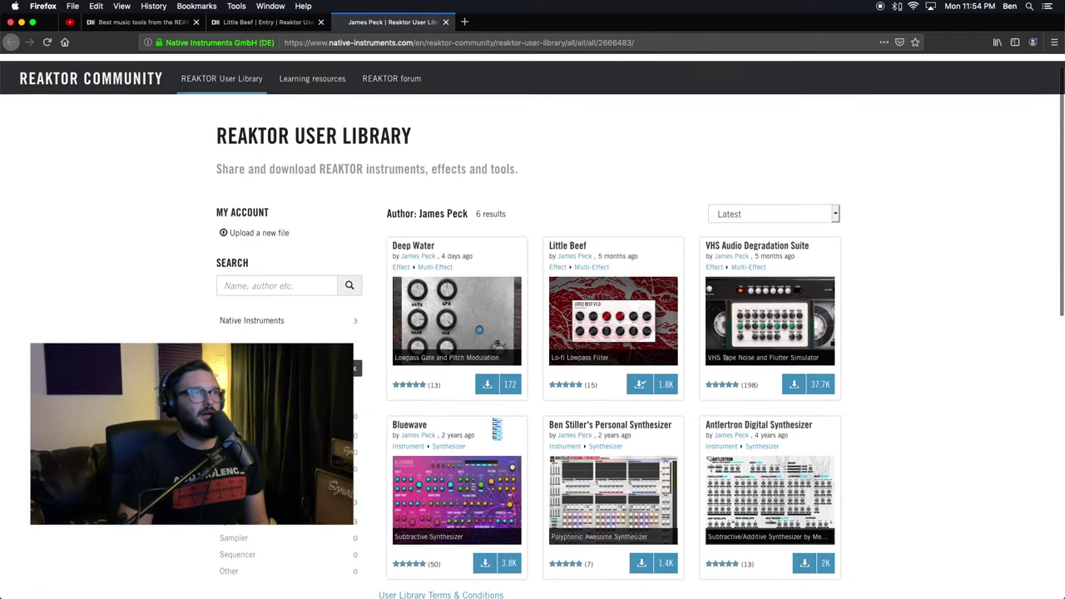
pyautogui.scroll(-2, 670, 405)
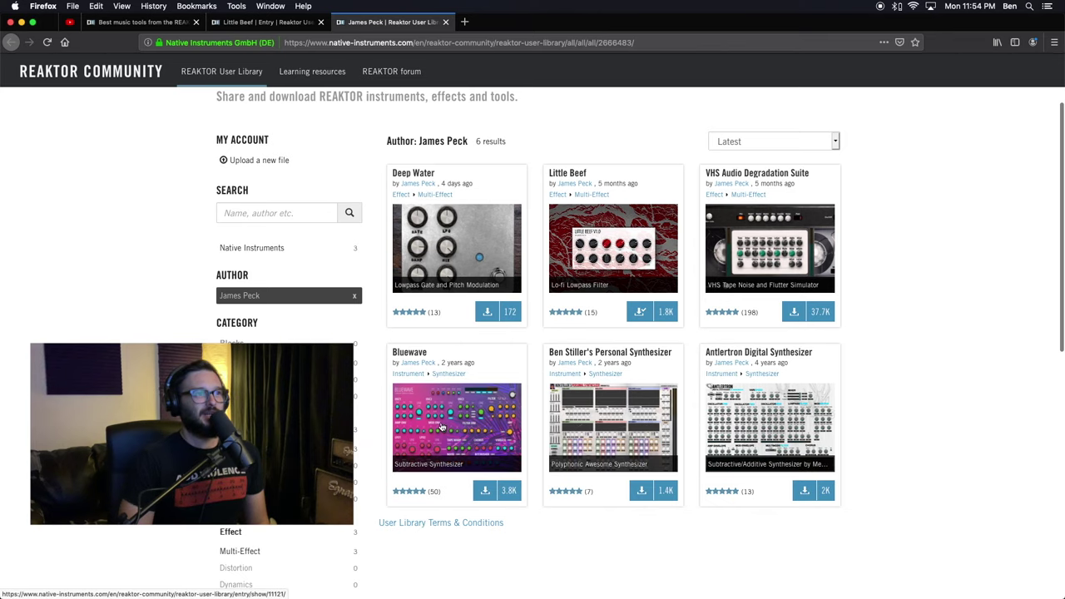
pyautogui.scroll(3, 459, 343)
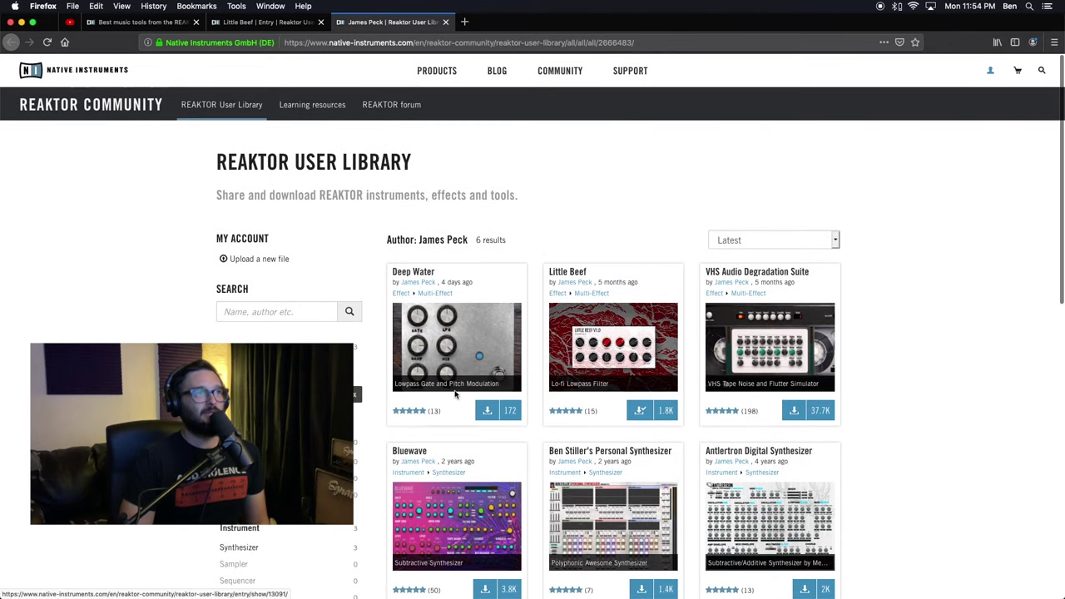
pyautogui.scroll(-10, 540, 469)
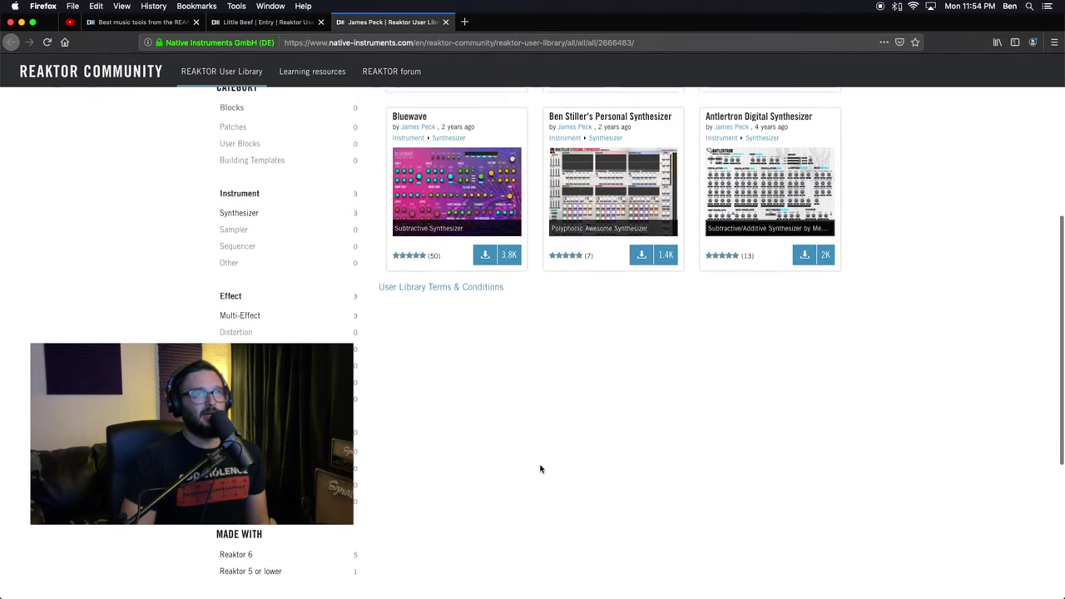
pyautogui.scroll(10, 539, 468)
pyautogui.scroll(-3, 557, 418)
pyautogui.scroll(3, 561, 400)
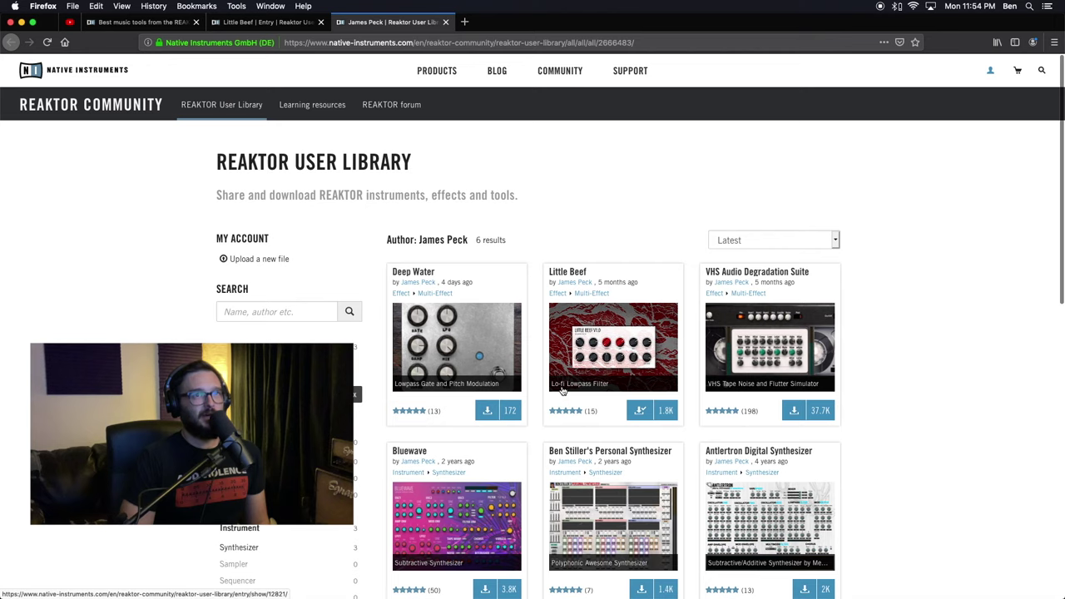
pyautogui.scroll(-3, 682, 491)
pyautogui.scroll(3, 681, 491)
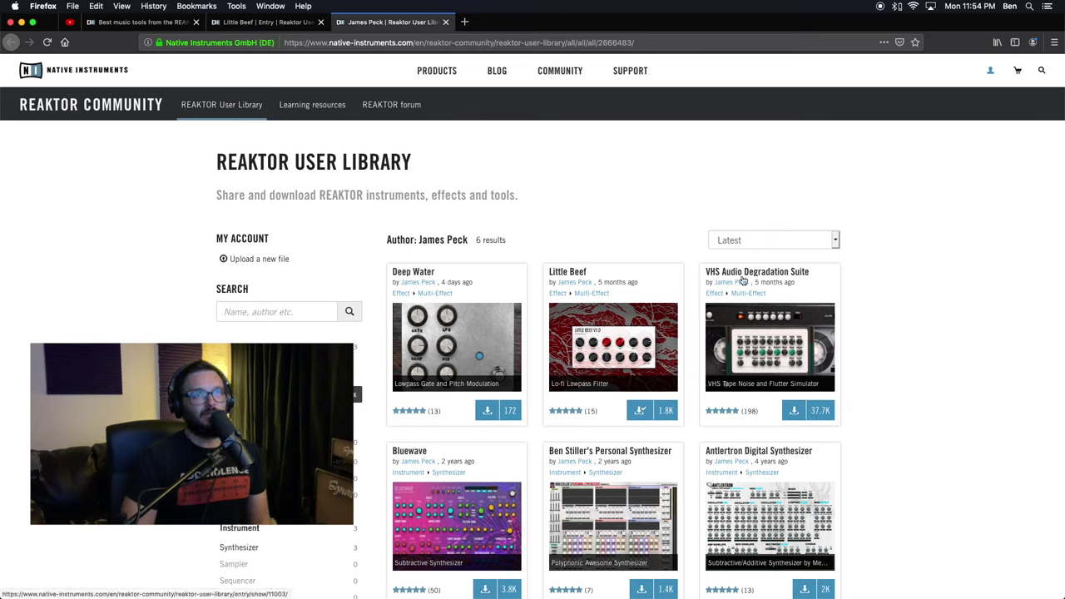
# Close the author listing tab and read Little Beef's 2-Pole SVF Lowpass description.
pyautogui.click(446, 22)
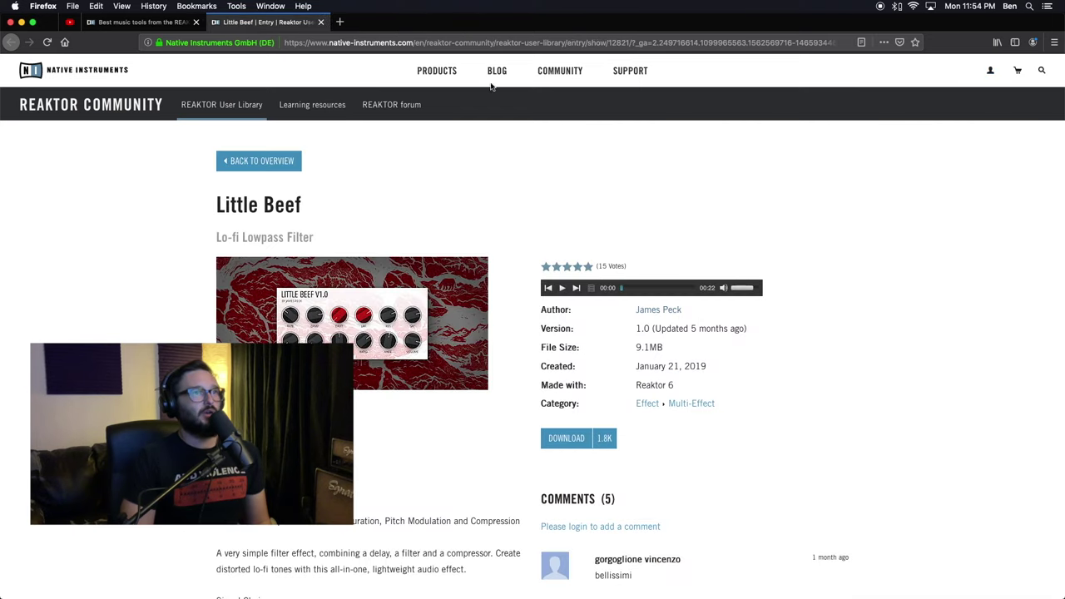
pyautogui.scroll(-5, 396, 281)
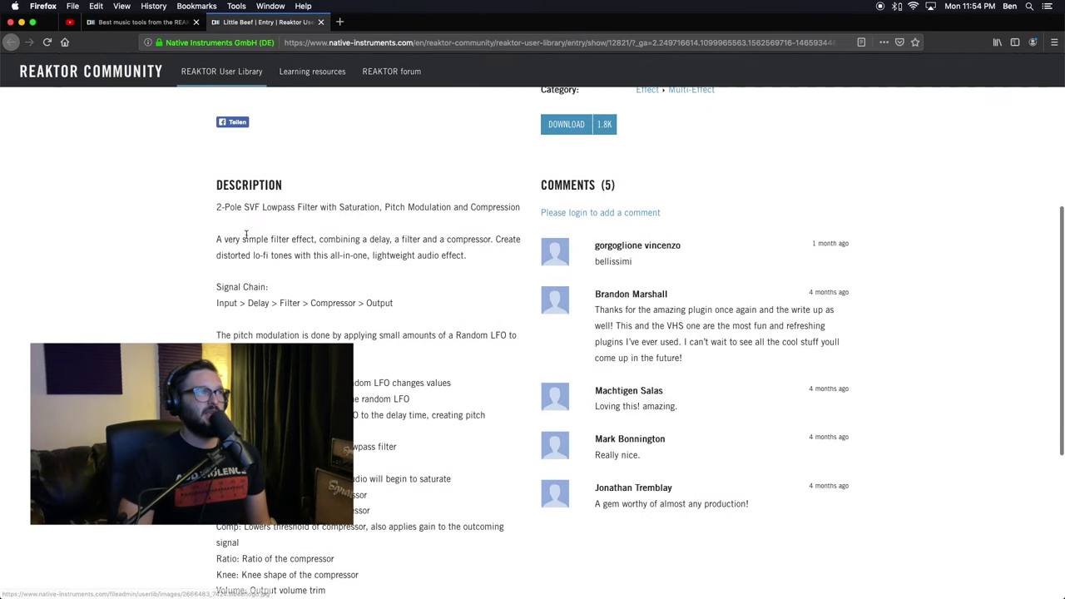
pyautogui.moveTo(285, 240); pyautogui.dragTo(411, 278)
pyautogui.click(414, 281)
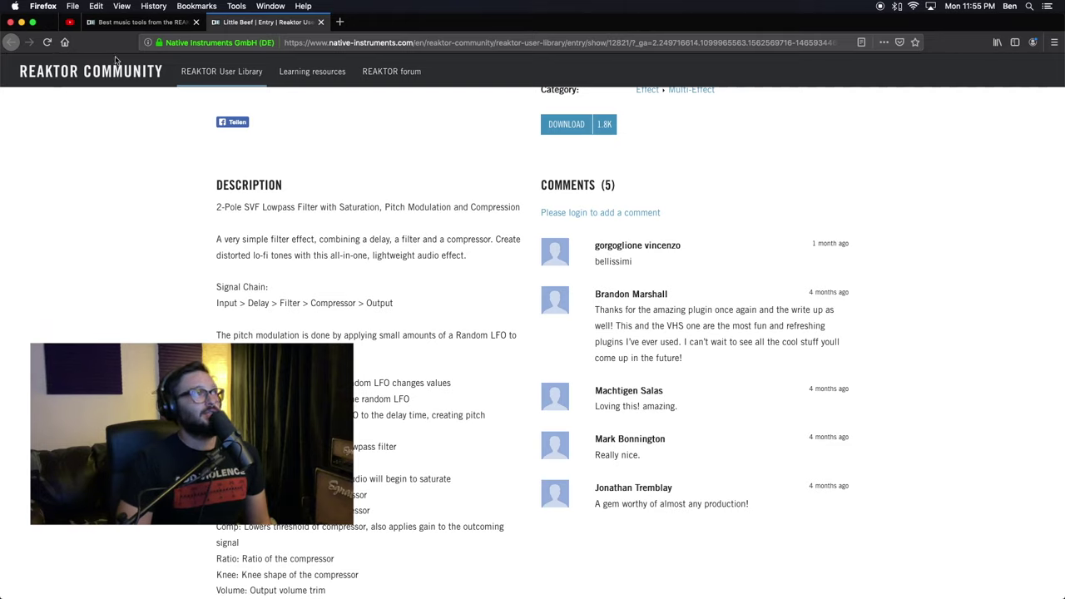
# Bring Pro Tools forward and set Little Beef's LPF cutoff to about 26.7.
pyautogui.click(20, 22)
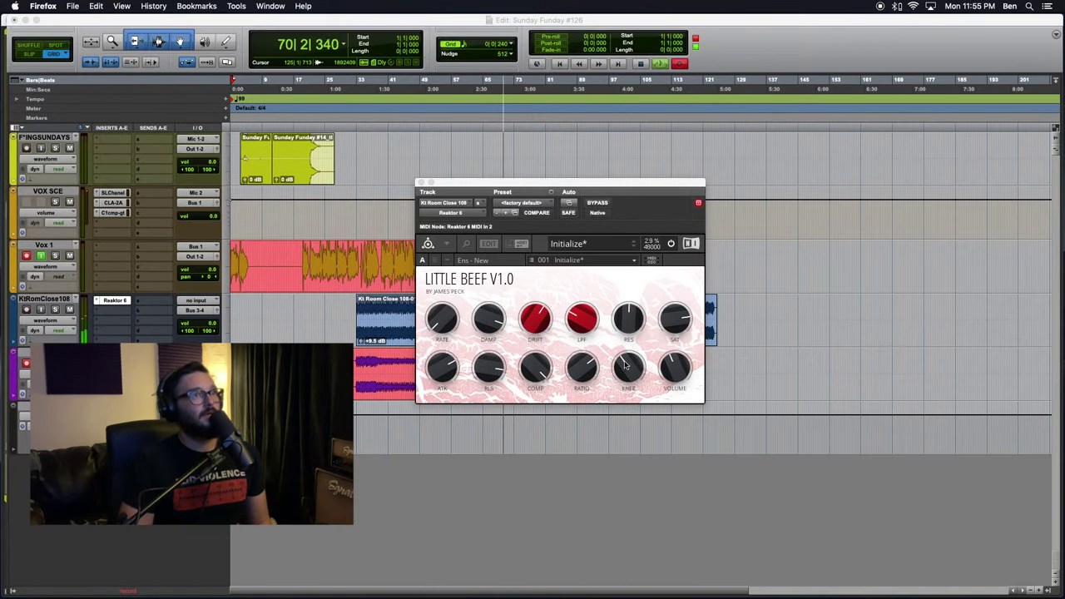
pyautogui.moveTo(575, 303); pyautogui.dragTo(574, 277)
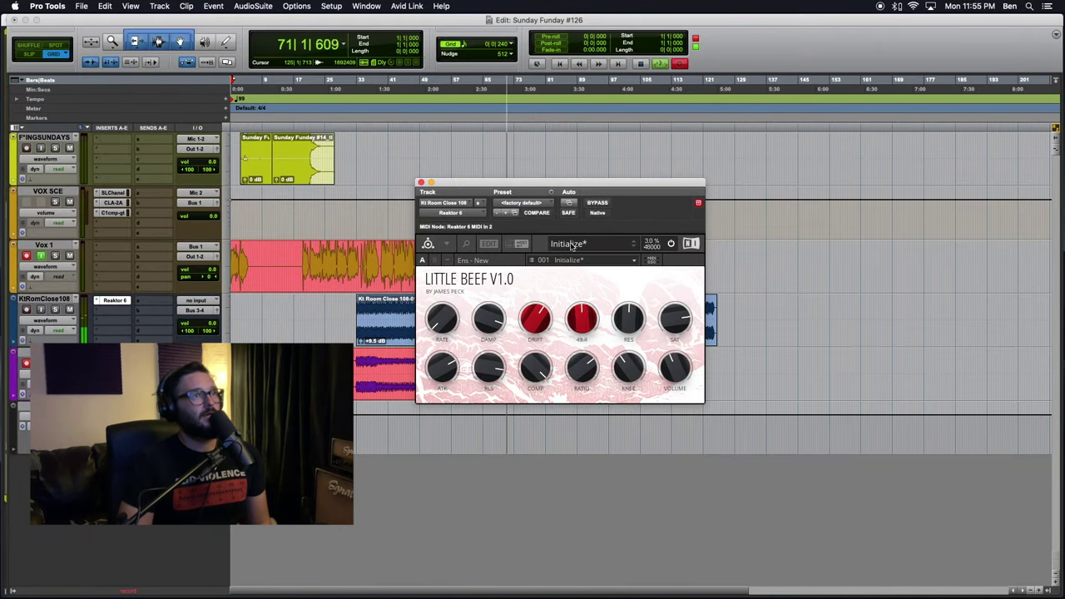
pyautogui.moveTo(570, 240); pyautogui.dragTo(537, 244)
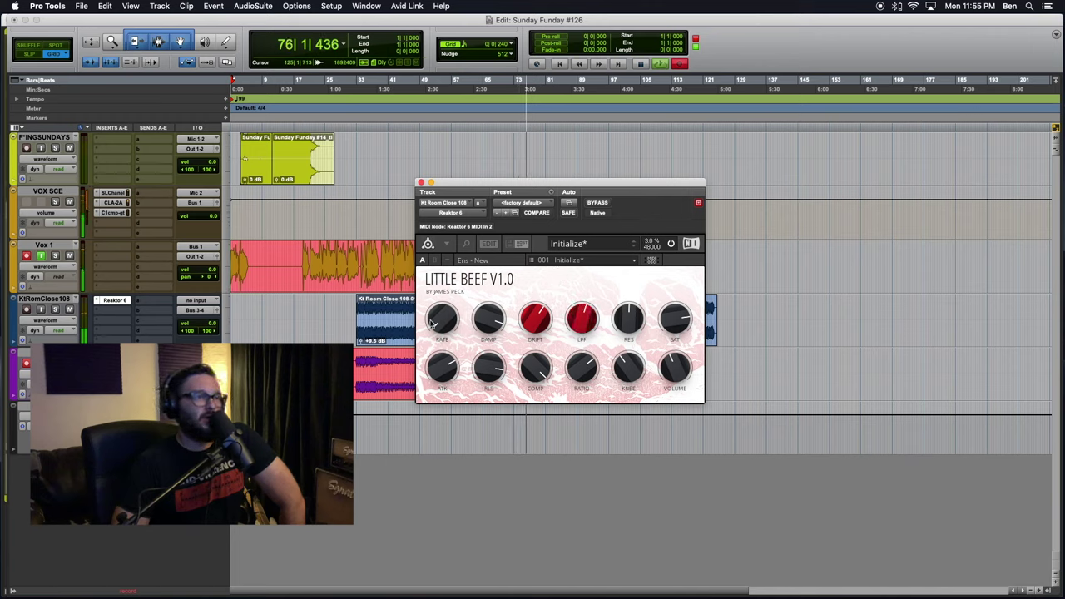
# Turn Little Beef's RATE up and back down, then lower DRIFT.
pyautogui.moveTo(435, 324); pyautogui.dragTo(434, 312)
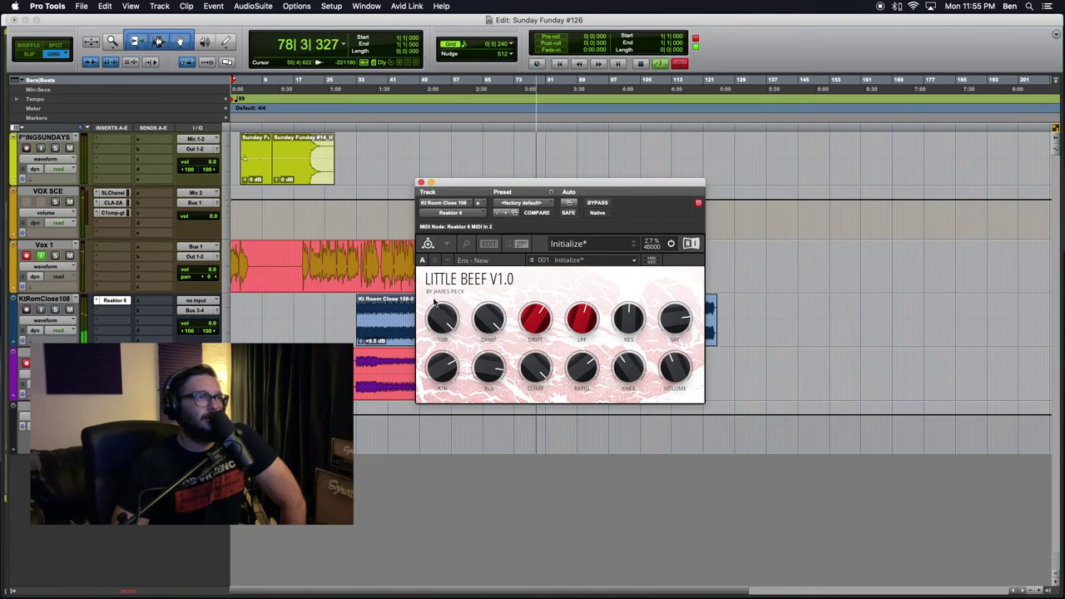
pyautogui.moveTo(439, 311); pyautogui.dragTo(443, 336)
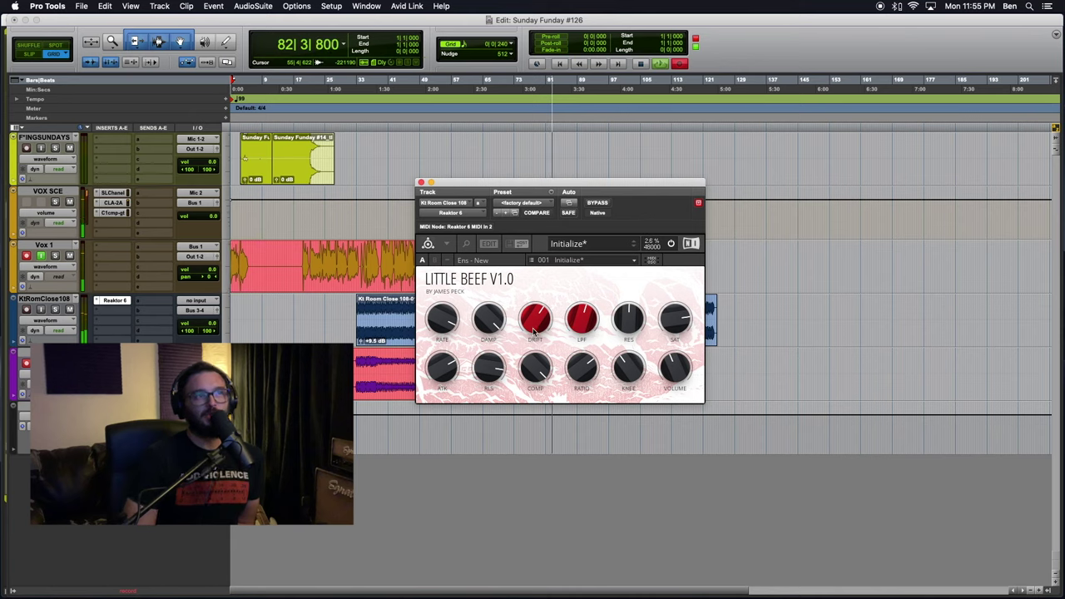
pyautogui.moveTo(535, 330); pyautogui.dragTo(549, 391)
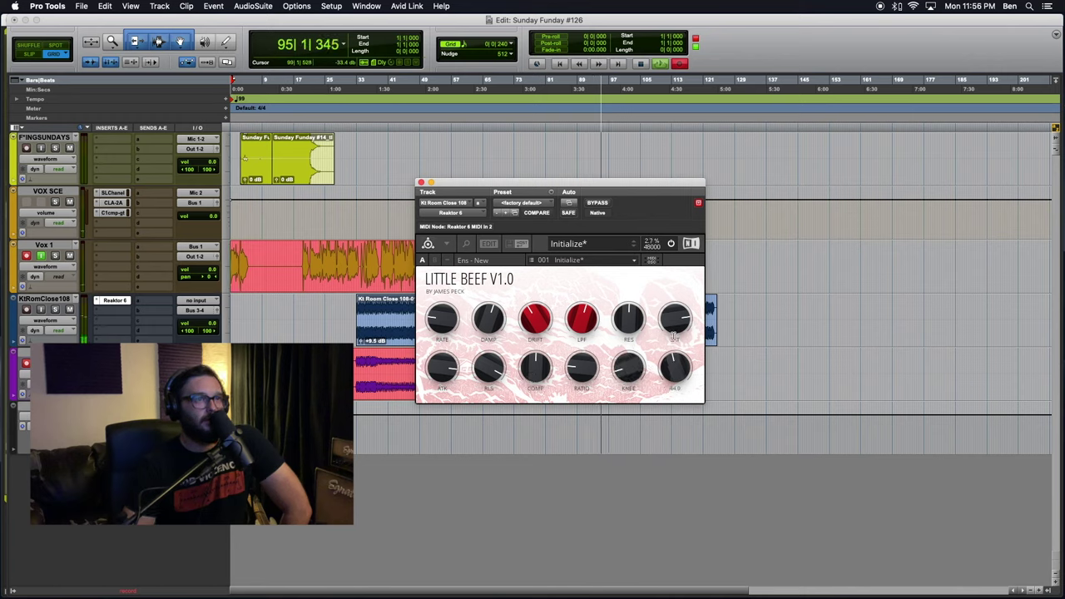
# Raise Little Beef's VOLUME, then sweep the LPF cutoff to about 52 and back.
pyautogui.moveTo(681, 373); pyautogui.dragTo(666, 252)
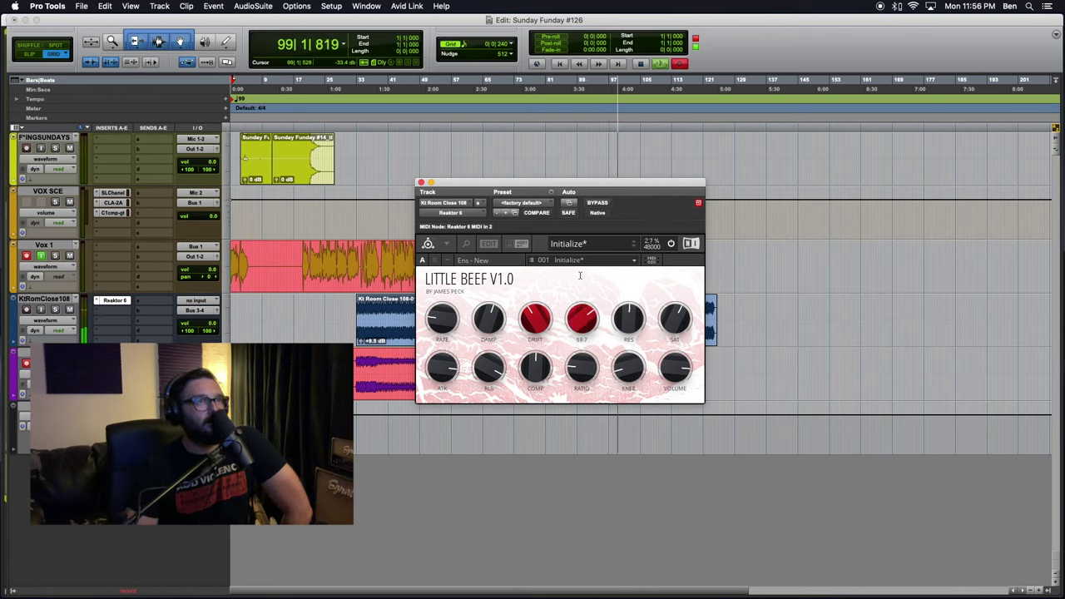
pyautogui.moveTo(584, 308); pyautogui.dragTo(568, 187)
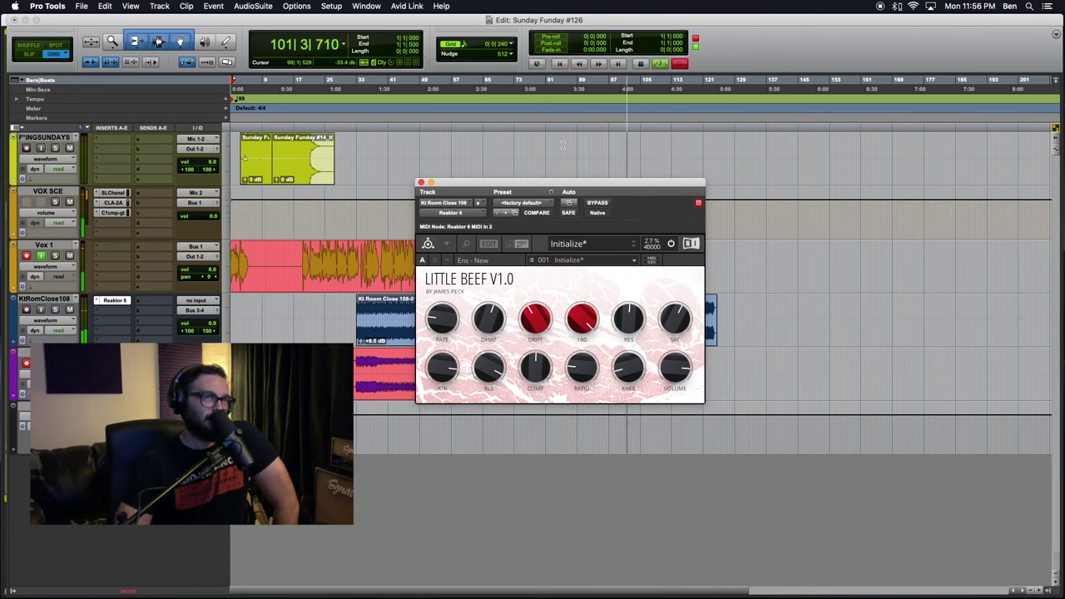
pyautogui.moveTo(562, 146); pyautogui.dragTo(589, 356)
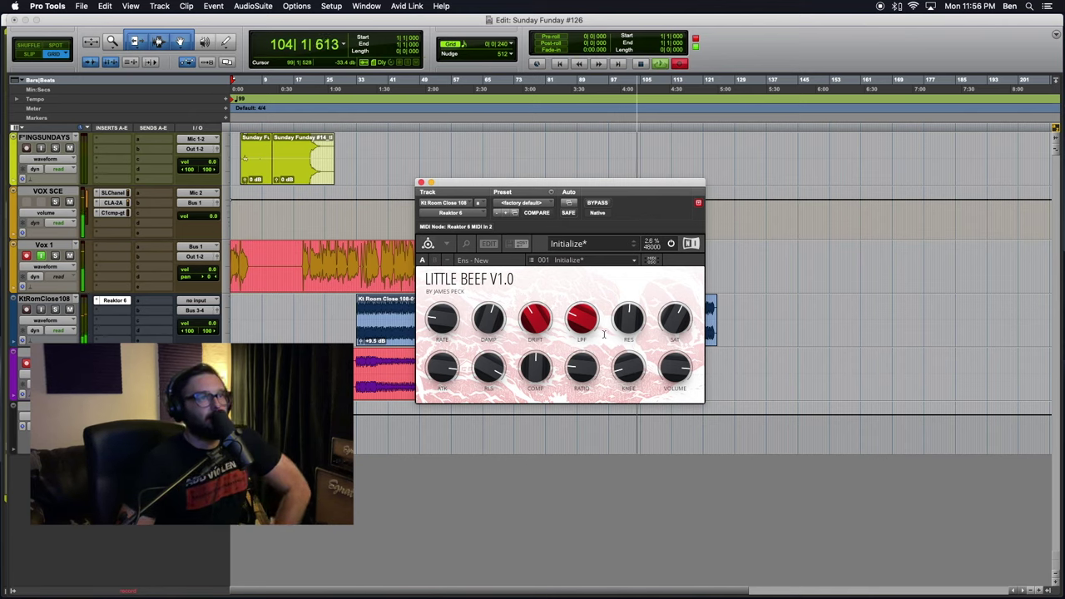
pyautogui.moveTo(599, 333); pyautogui.dragTo(556, 152)
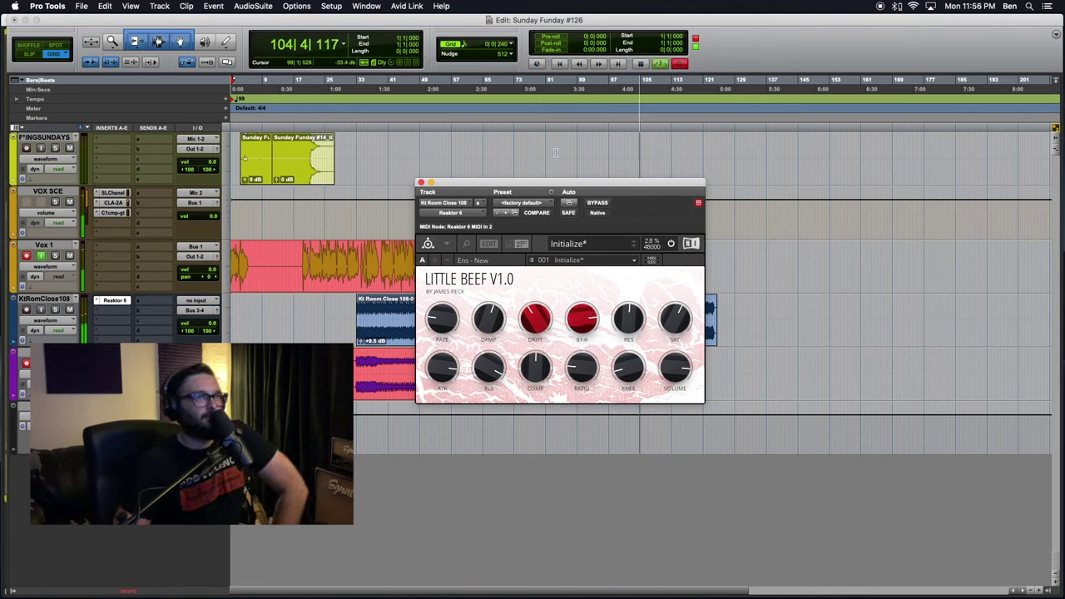
# Audition Spice, Sizzle, Highway 7, Graveyard and Fairview, settling on 004 Pizza Pizza Garlic Sauce.
pyautogui.click(633, 247)
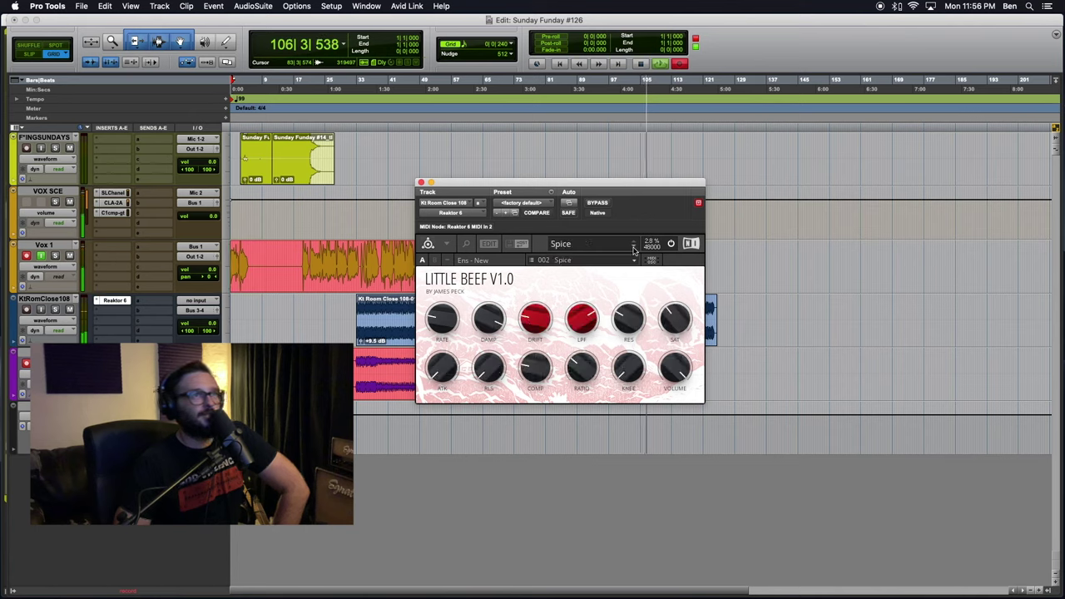
pyautogui.click(633, 247)
pyautogui.click(633, 248)
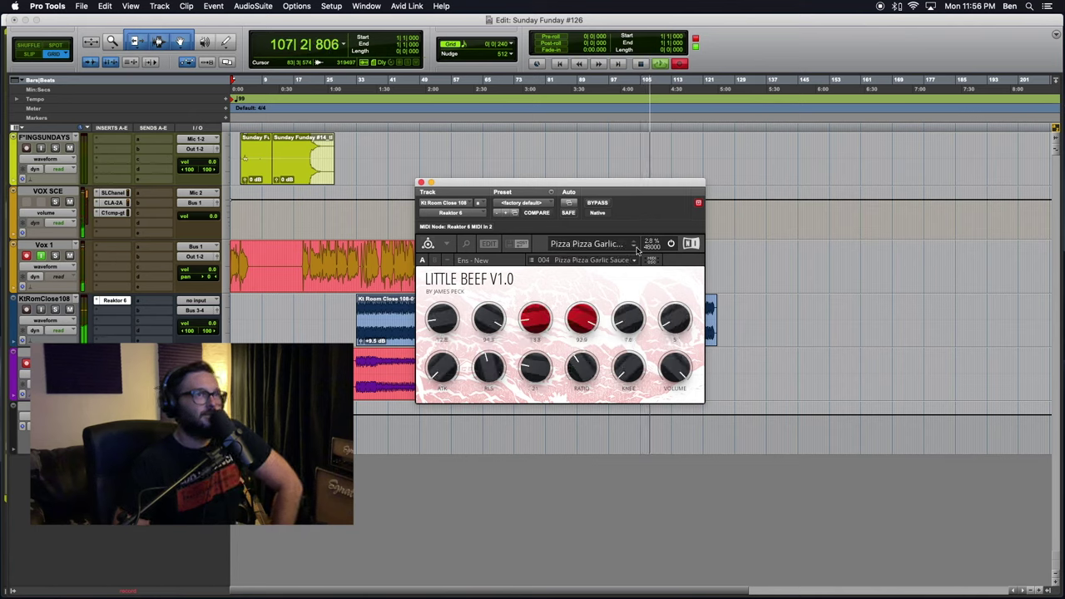
pyautogui.click(633, 248)
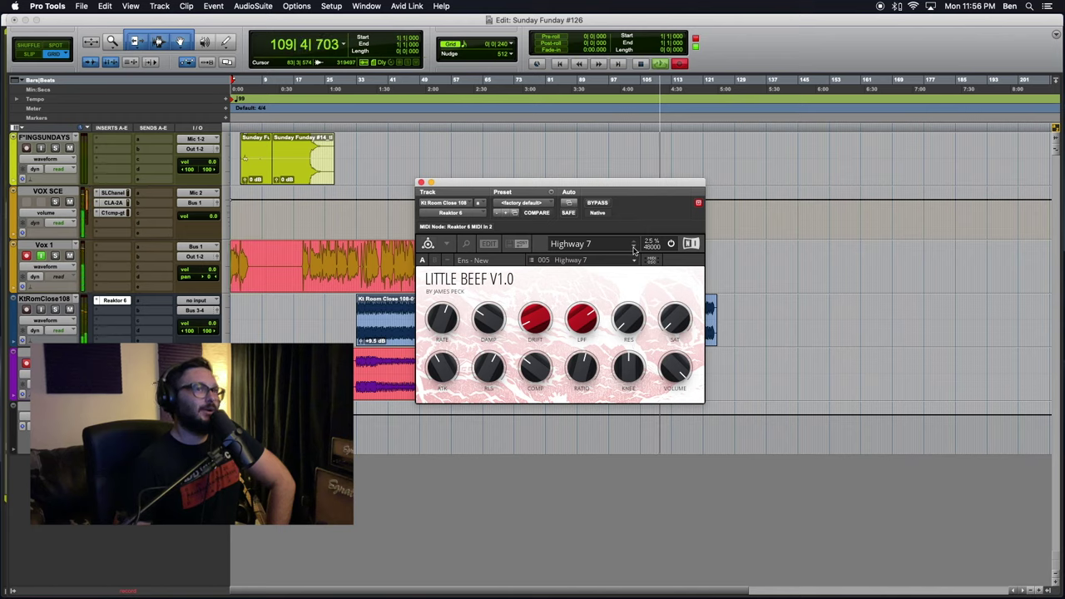
pyautogui.click(633, 249)
pyautogui.click(633, 249)
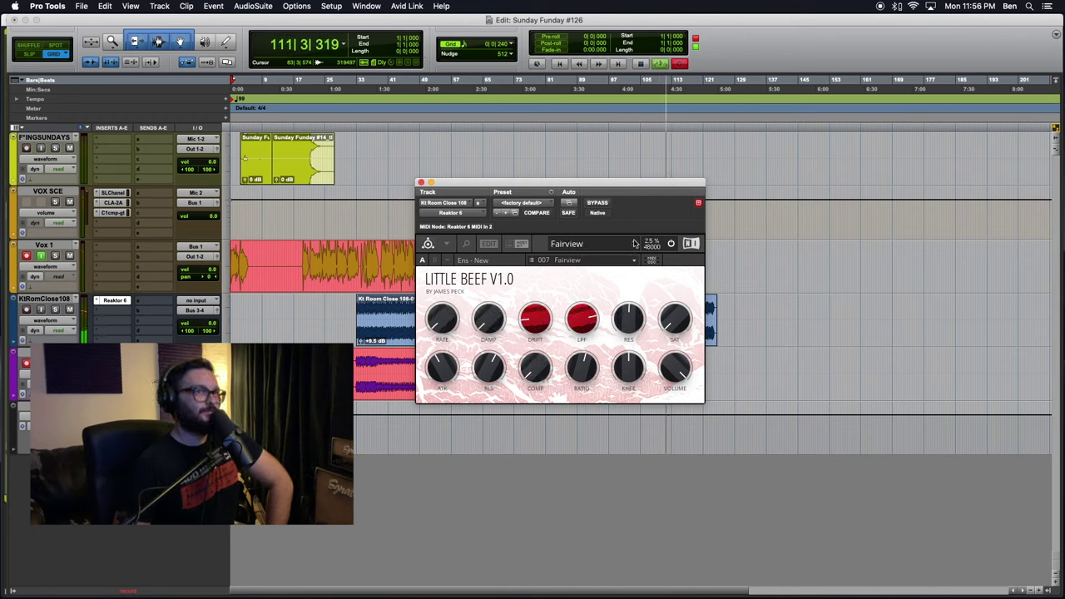
pyautogui.click(633, 241)
pyautogui.click(633, 241)
pyautogui.click(632, 241)
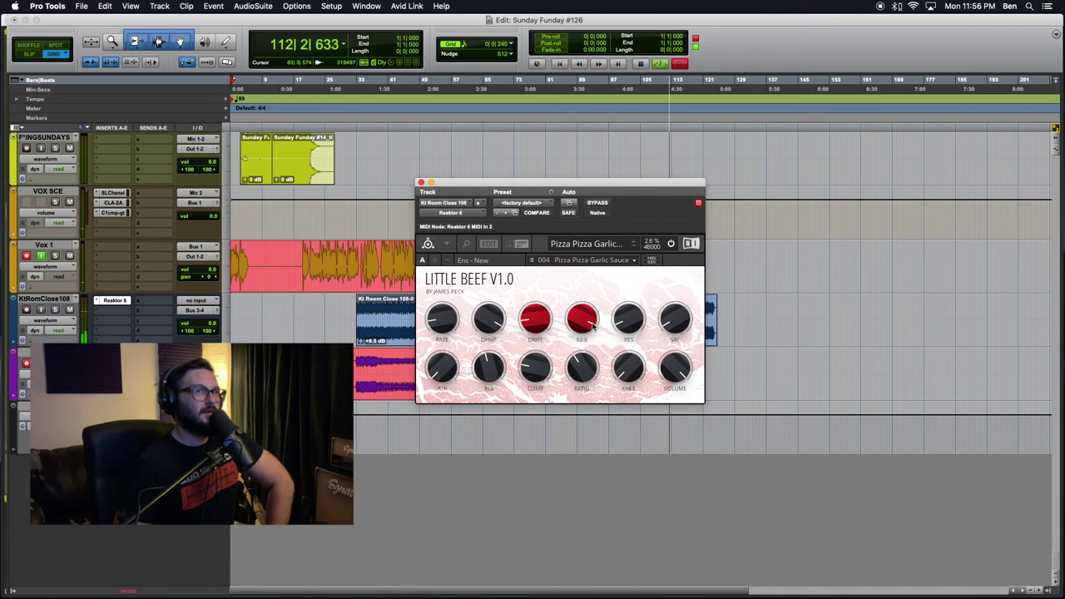
# Lower the preset's LPF cutoff from 92 to 79.2 and adjust SAT saturation.
pyautogui.moveTo(584, 338)
pyautogui.mouseDown()
pyautogui.moveTo(591, 317)
pyautogui.moveTo(590, 350)
pyautogui.mouseUp()
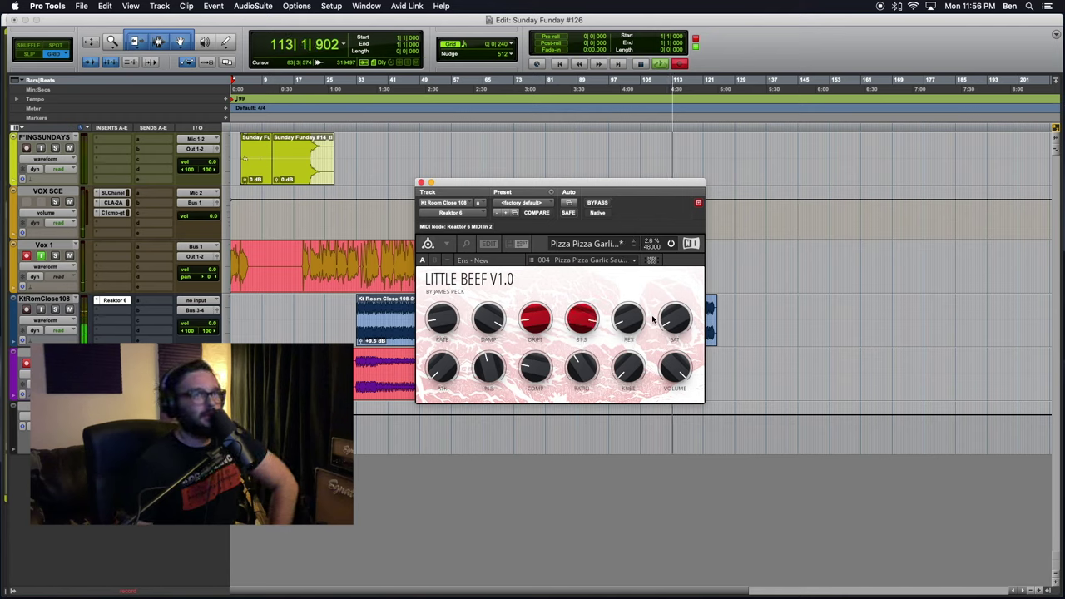
pyautogui.moveTo(669, 326); pyautogui.dragTo(647, 277)
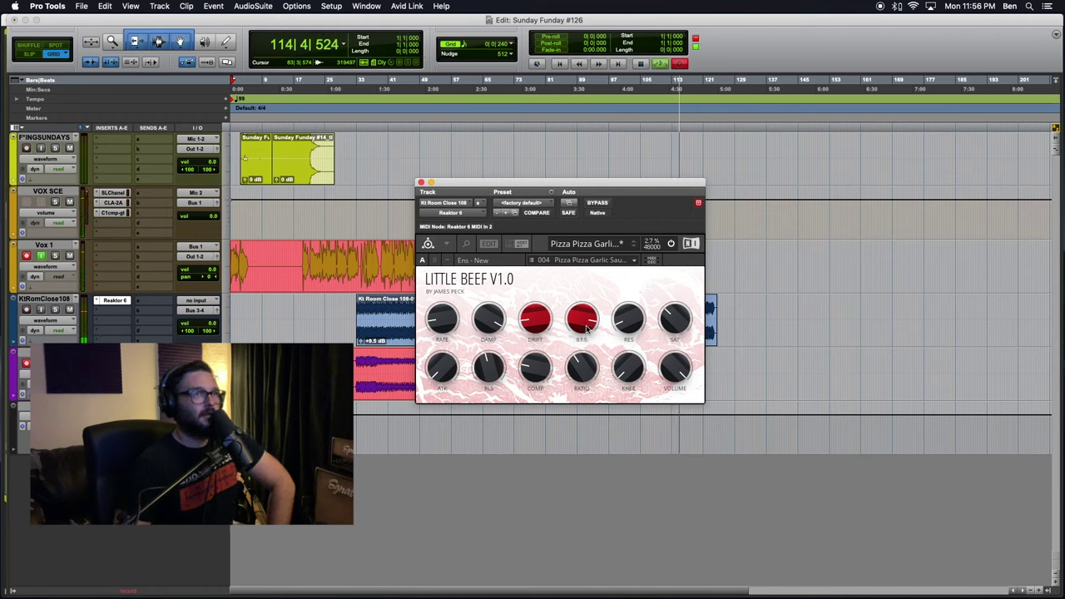
pyautogui.moveTo(587, 361); pyautogui.dragTo(579, 339)
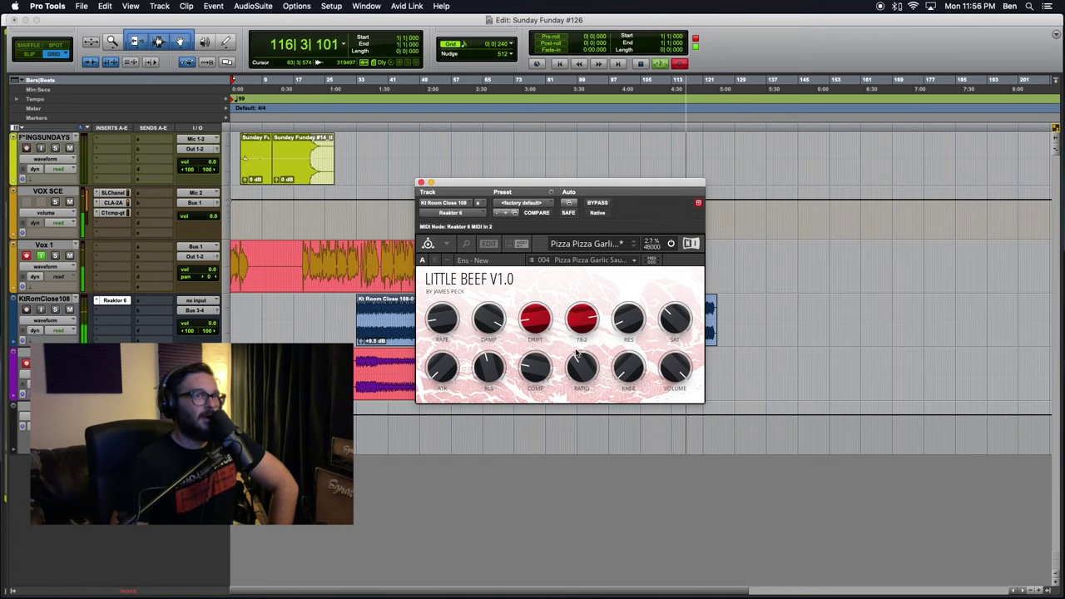